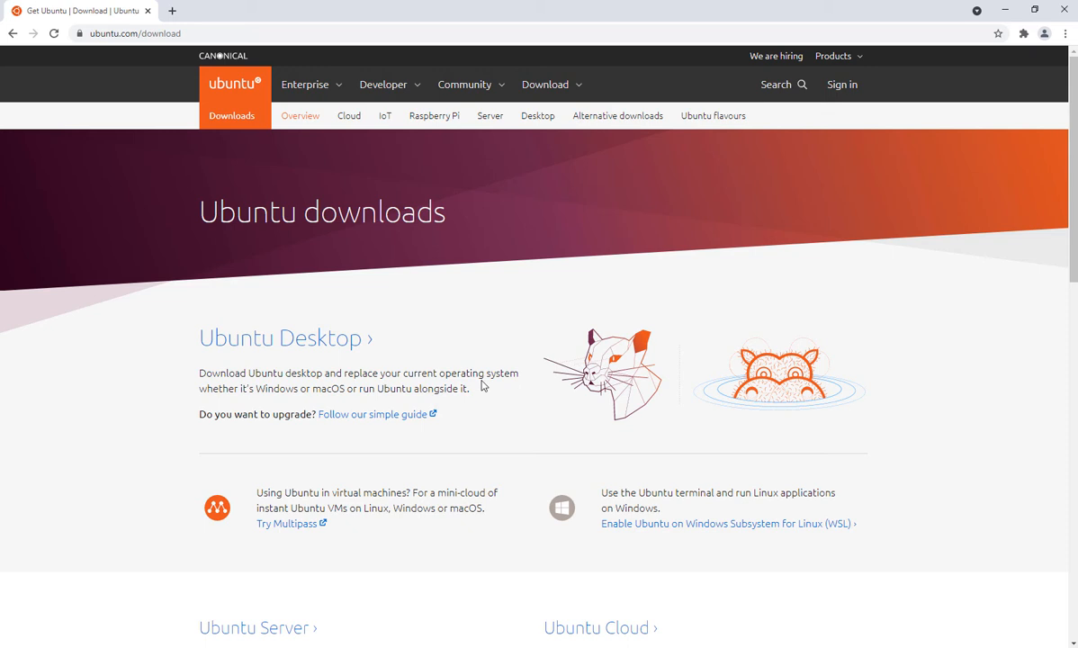
Step: Open the Ubuntu Desktop download page and download Ubuntu 21.04
click(313, 342)
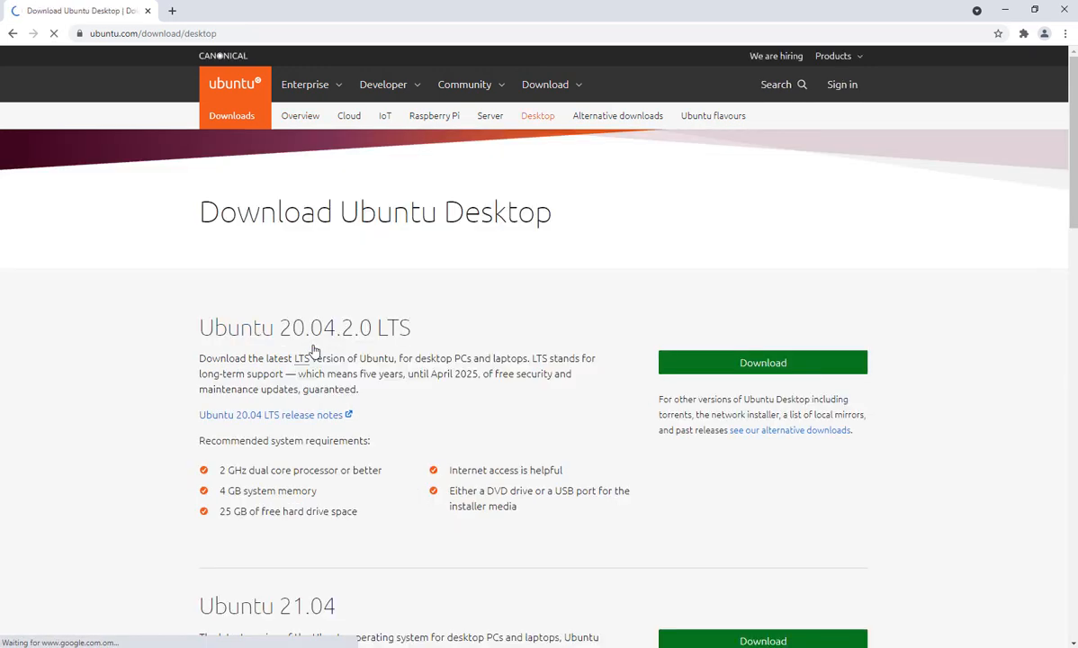
scroll(663, 418, down, 2)
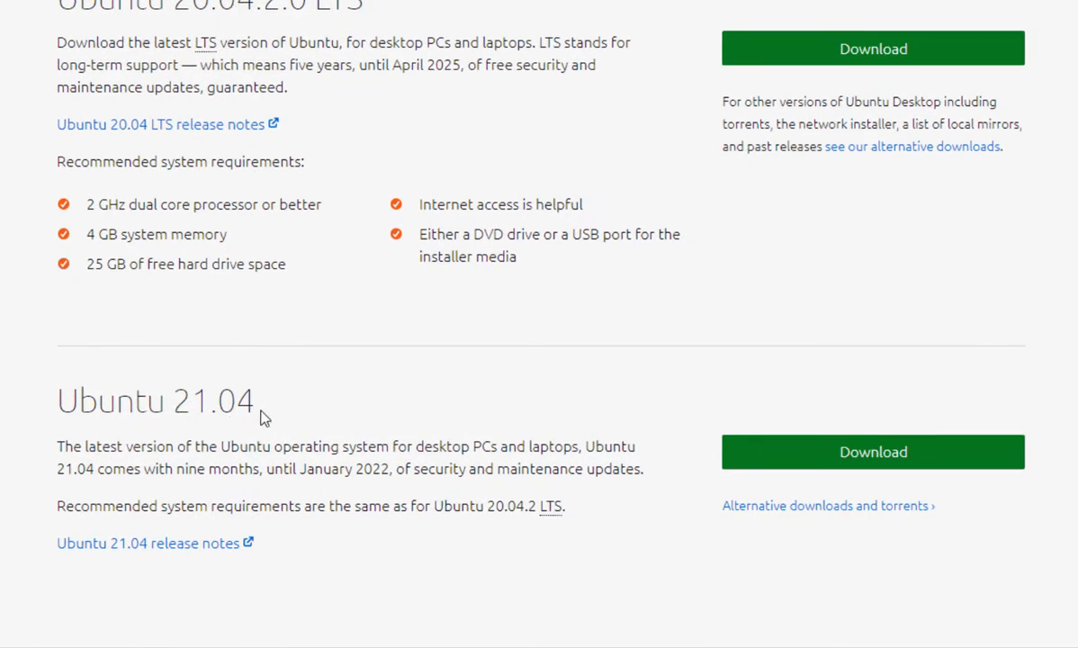
scroll(351, 424, down, 1)
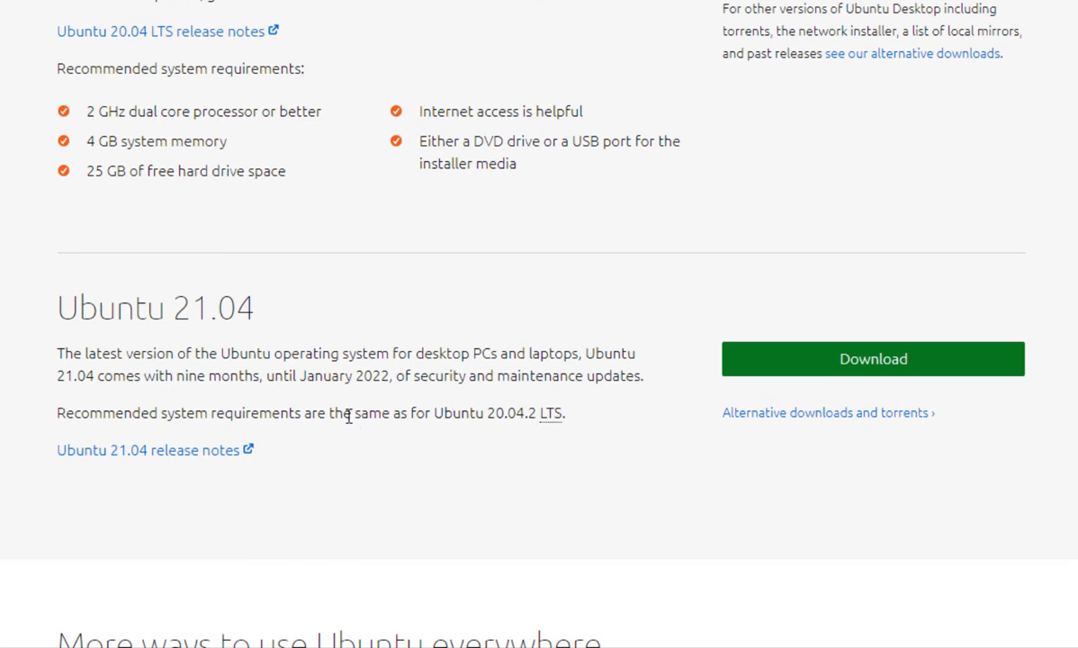
click(822, 364)
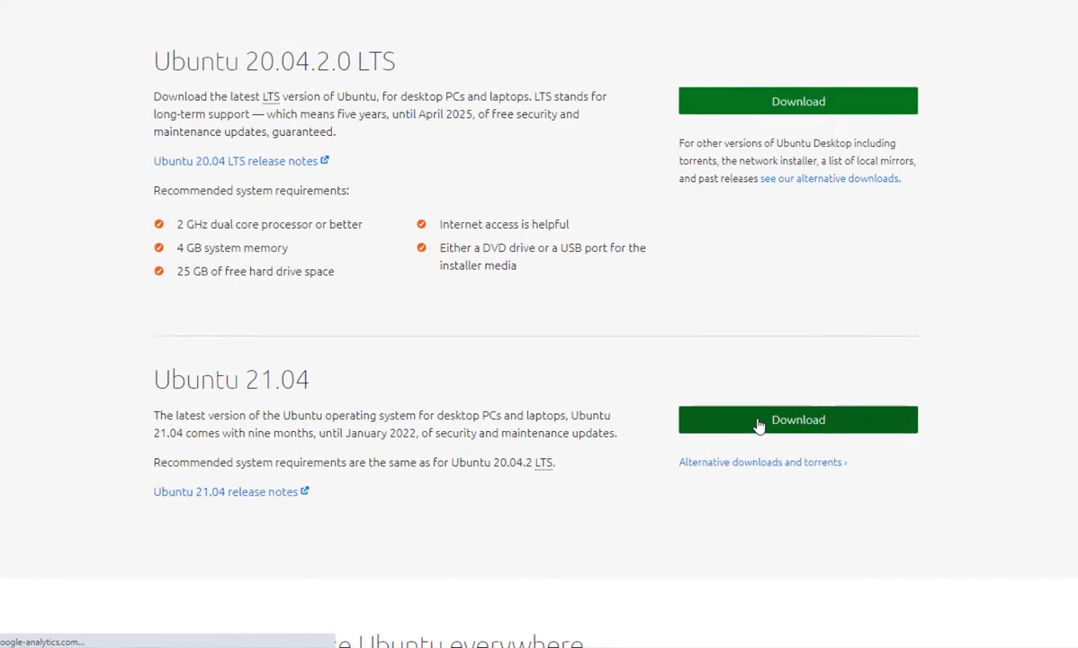
scroll(727, 453, down, 2)
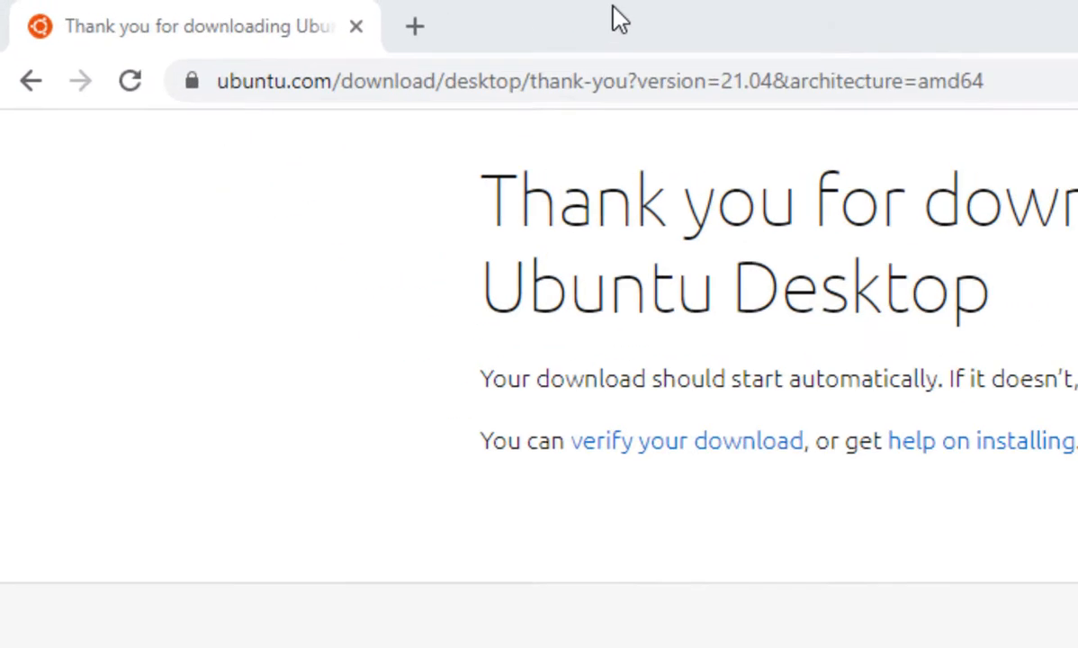
Step: Search the web for "rufus" and open the official rufus.ie site
click(686, 94)
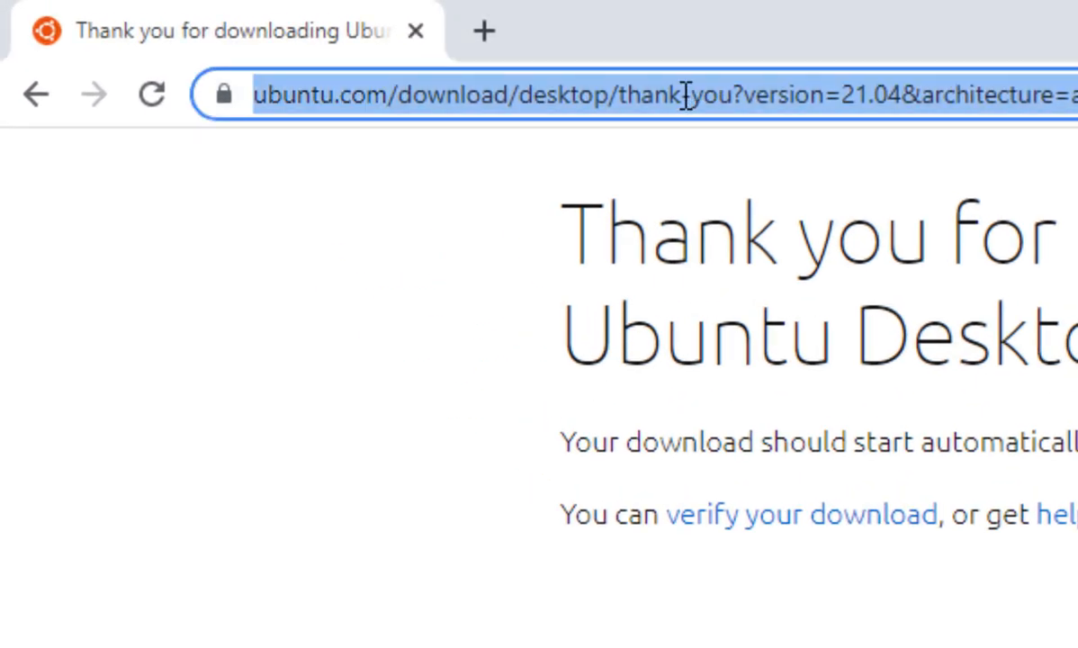
text(rufus)
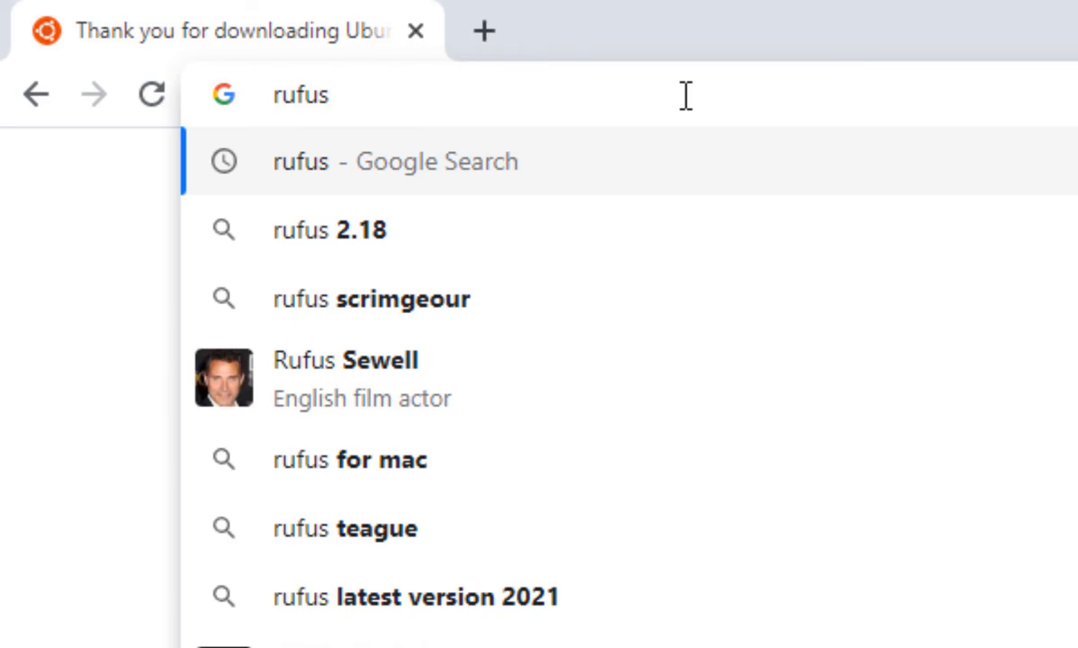
key(Return)
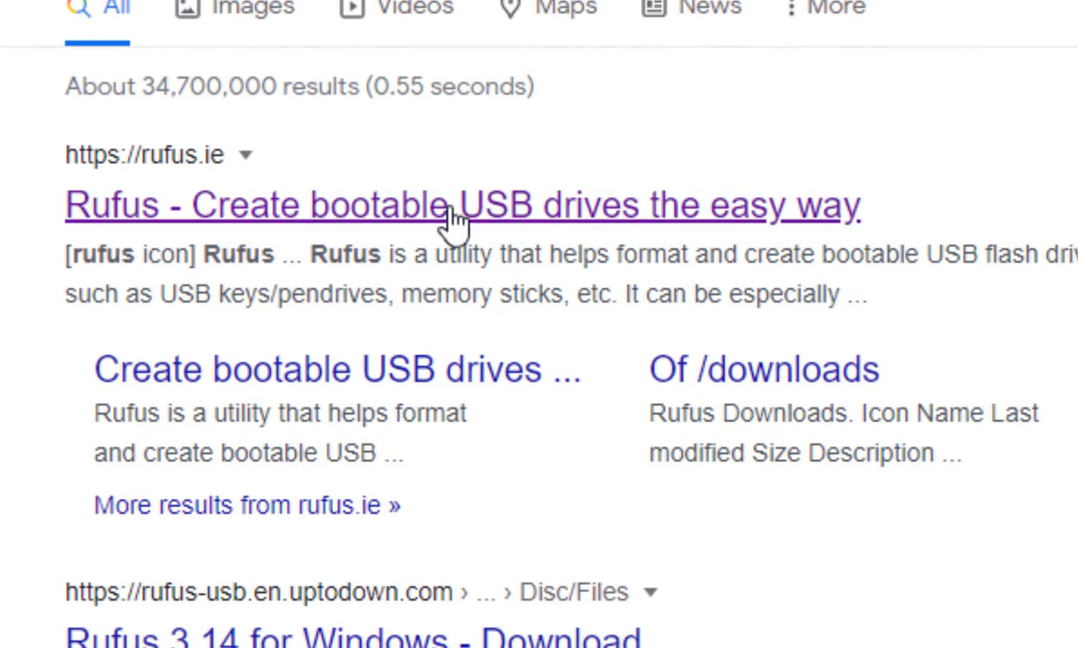
click(452, 218)
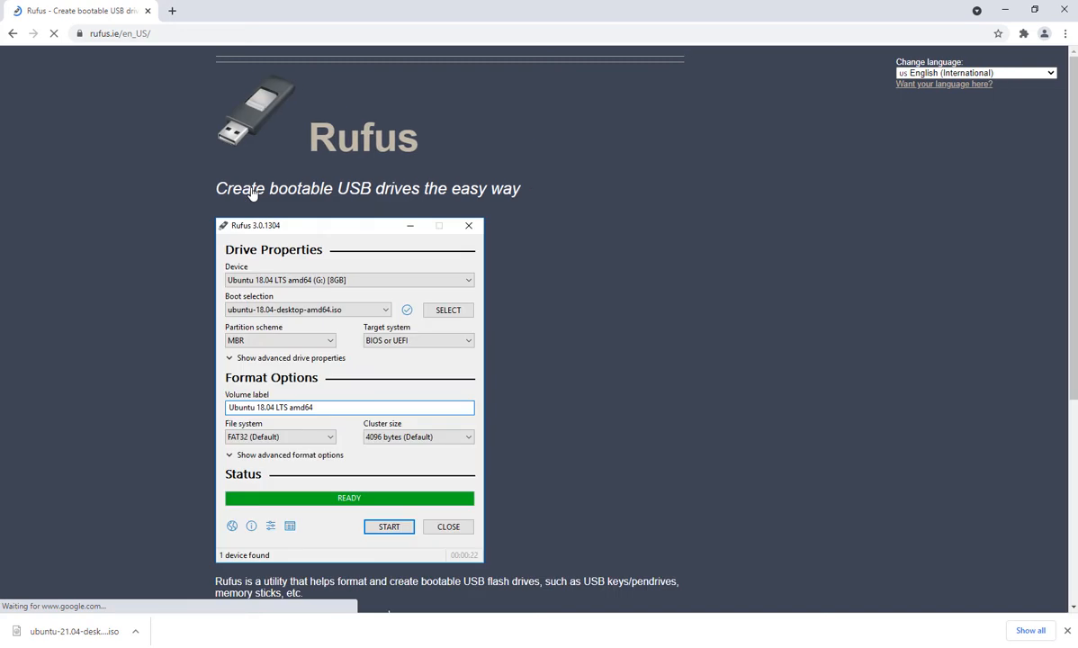
Step: Download Rufus 3.14 Portable from the Download section of the page
scroll(344, 255, down, 3)
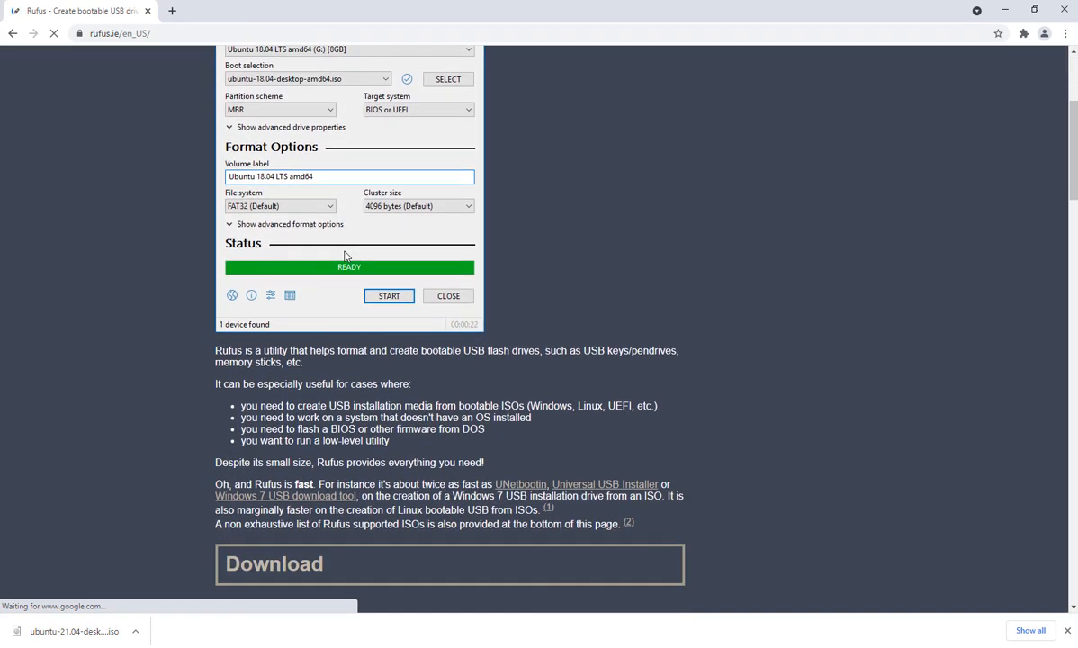
scroll(344, 255, down, 7)
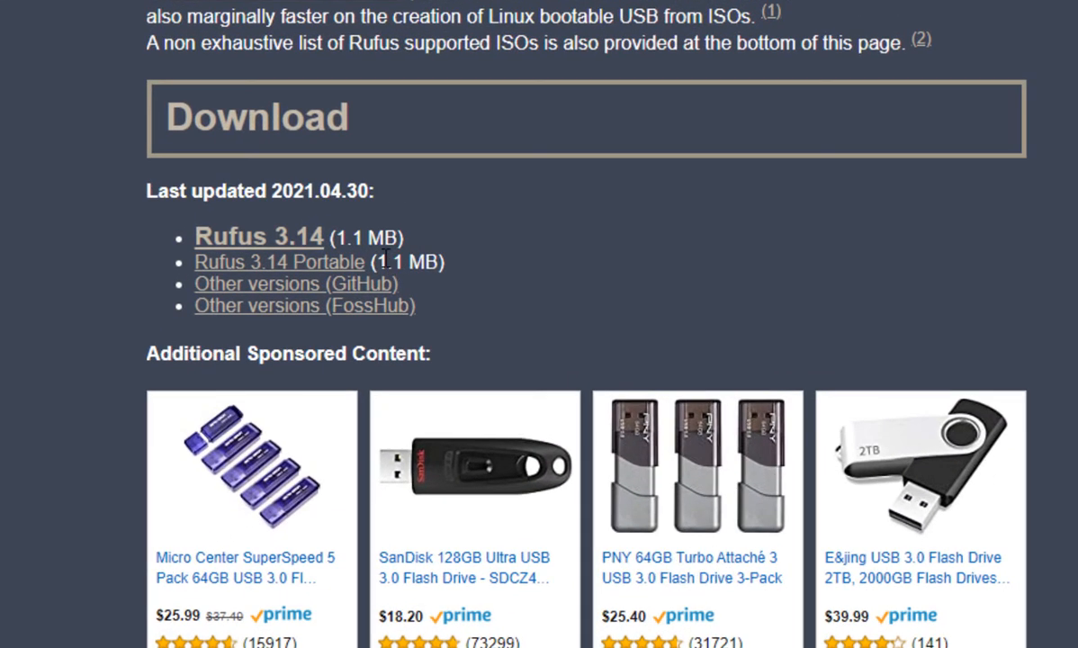
click(283, 268)
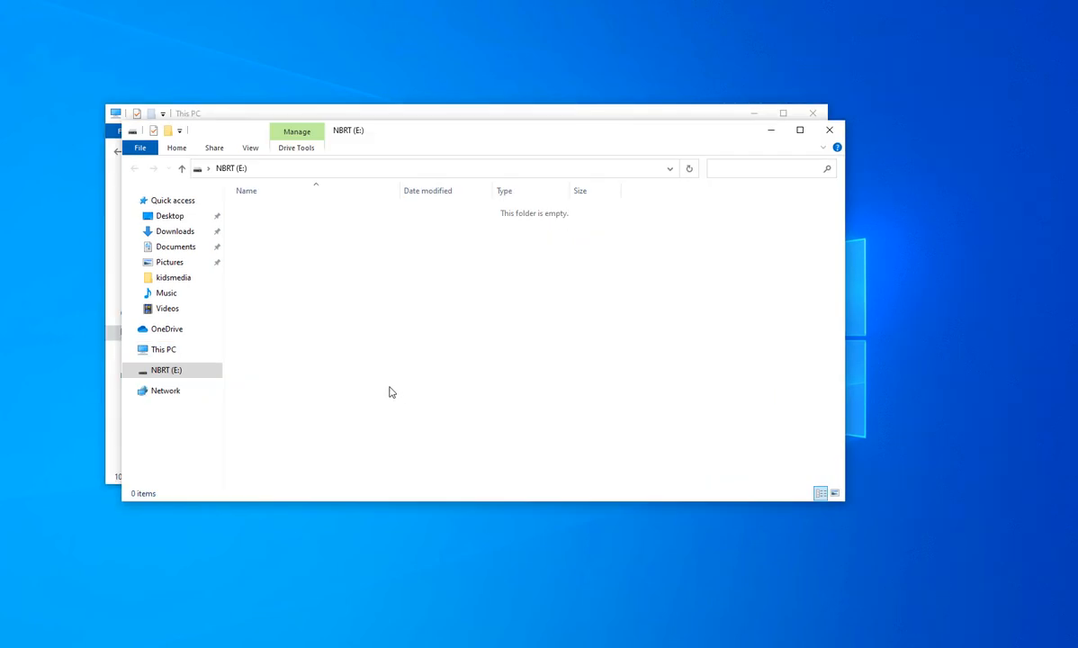
Step: Close the NBRT (E:) drive window and check the size of the ubuntu-21.04-desktop-amd64 image in the Downloads folder
click(829, 132)
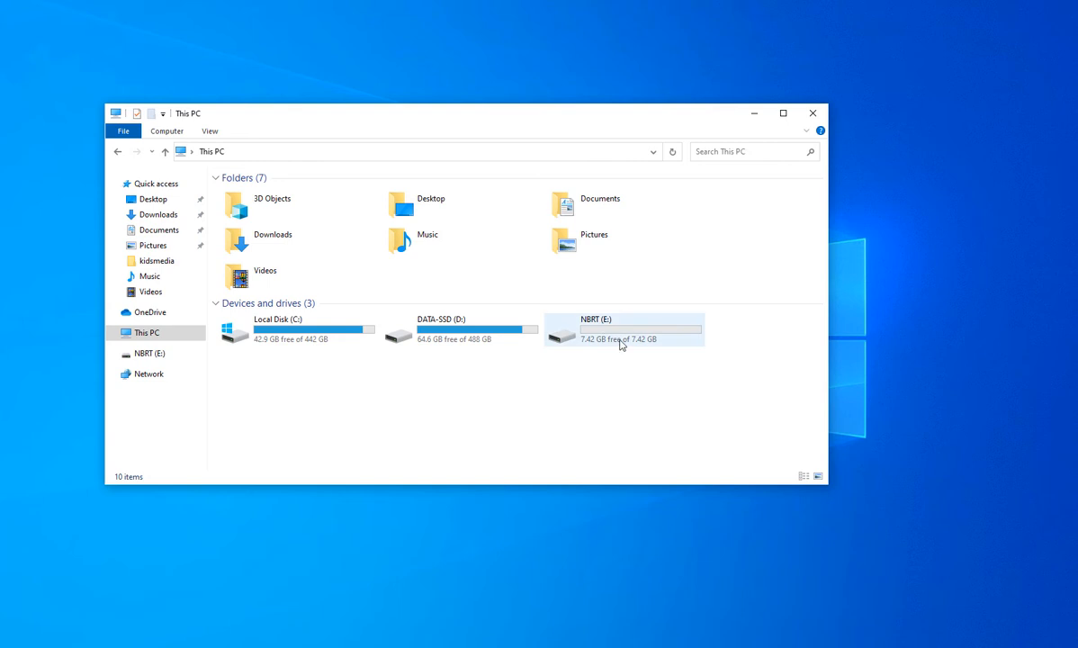
click(158, 214)
click(291, 205)
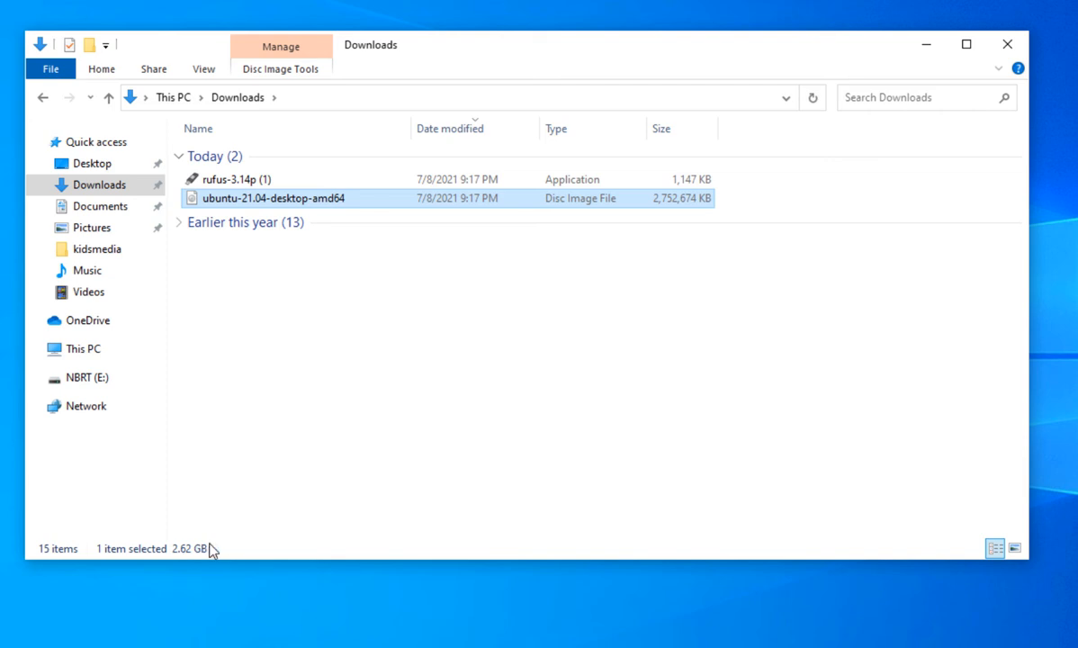
click(298, 459)
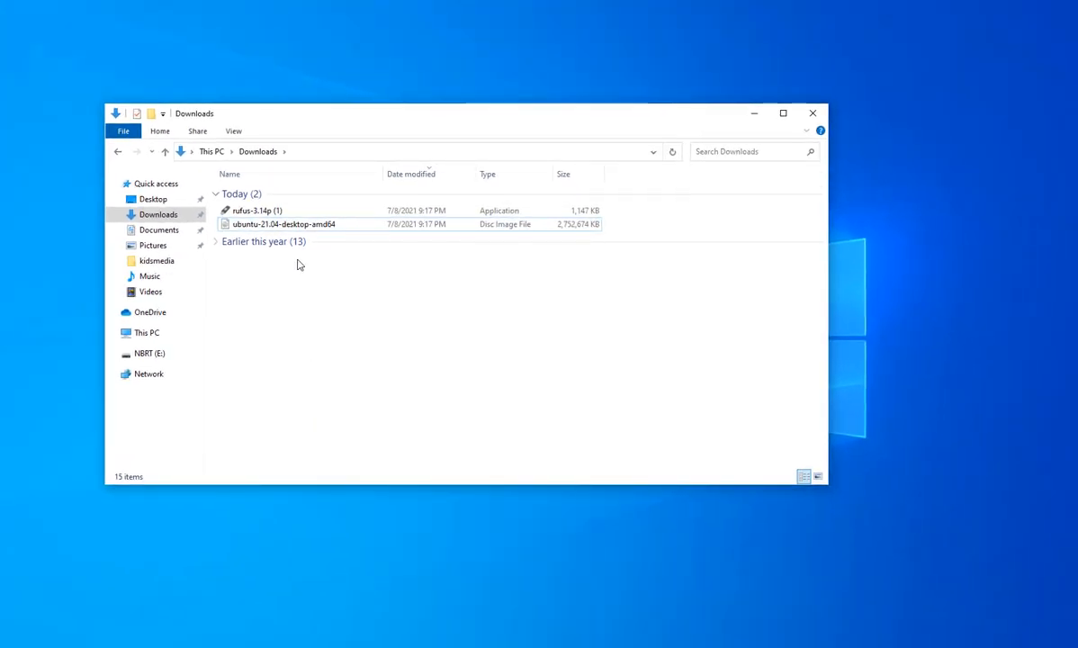
Step: Launch rufus-3.14p (1) from the Downloads folder and choose the NBRT (E:) [8GB] drive as the device
double_click(259, 212)
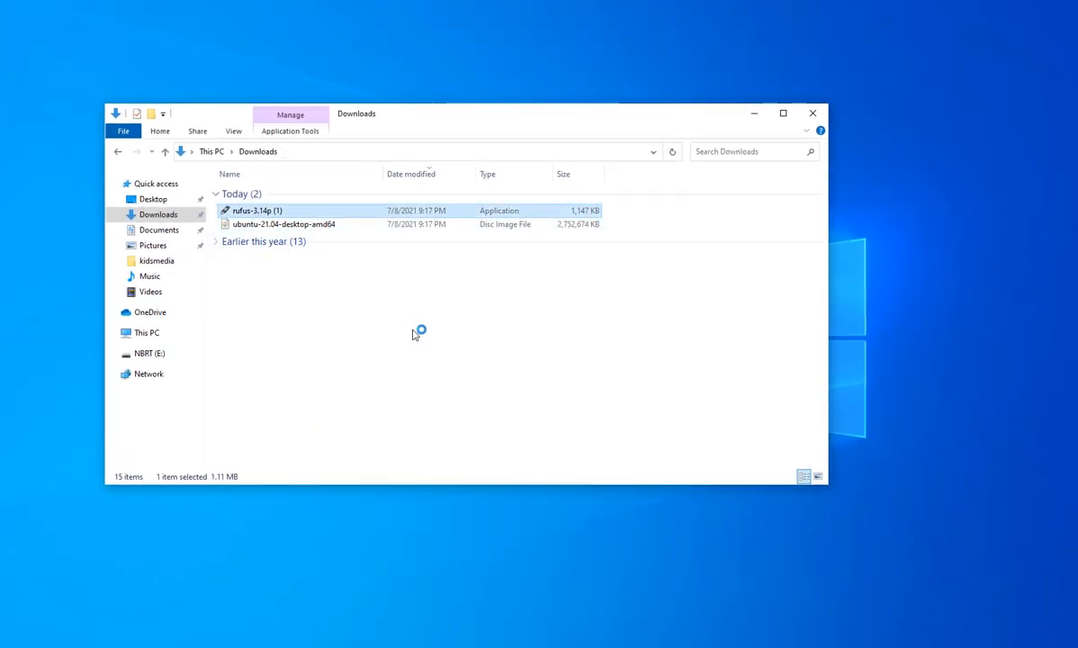
click(581, 345)
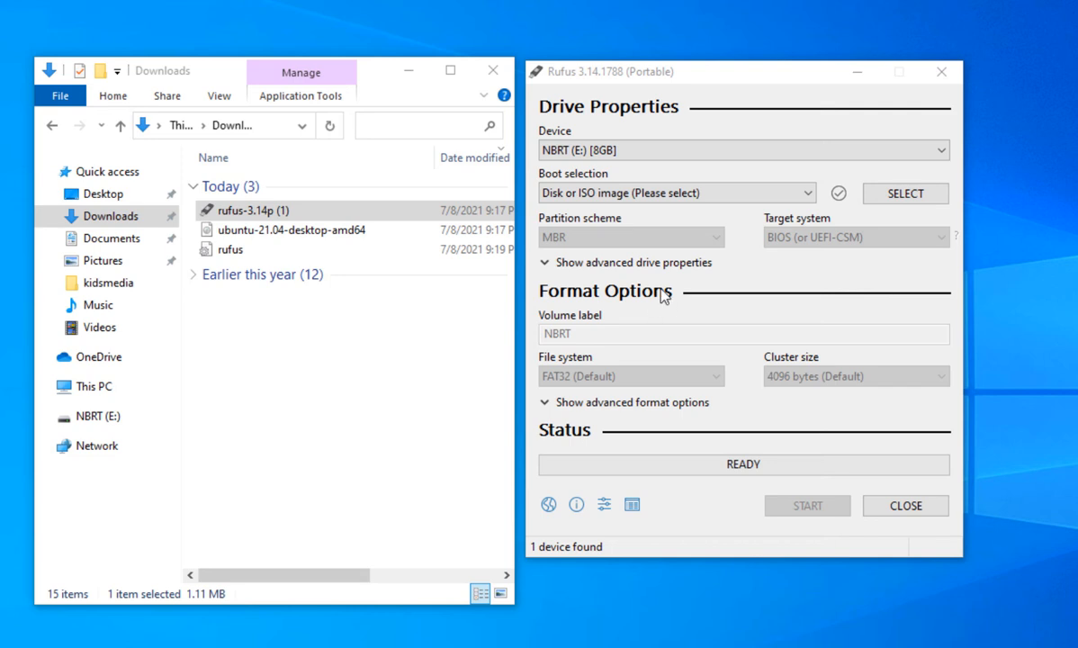
click(592, 150)
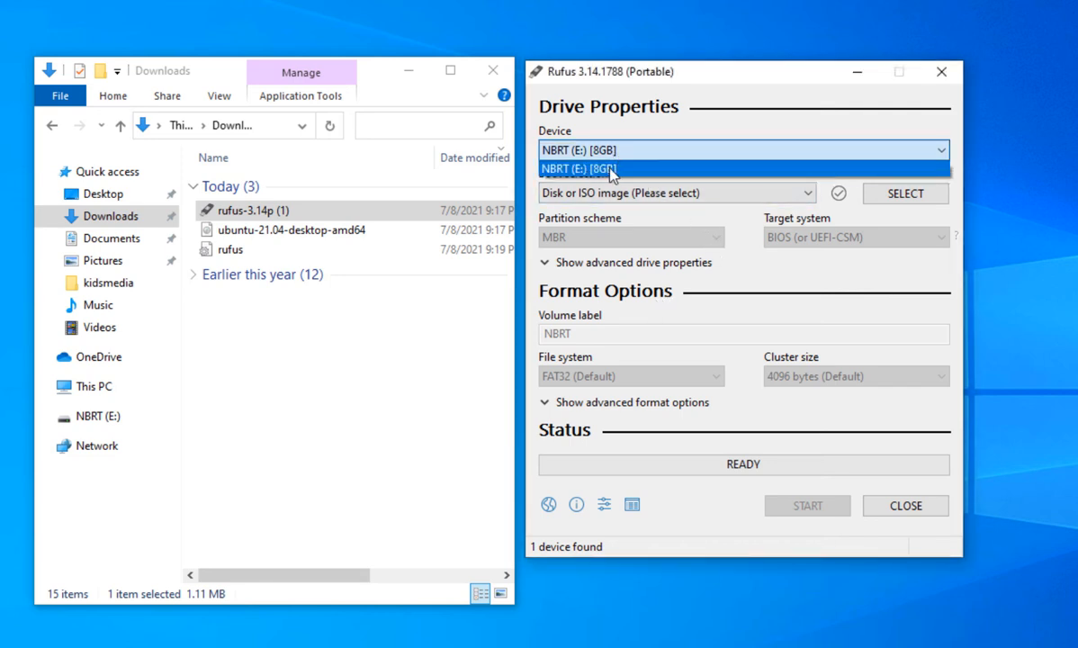
click(617, 169)
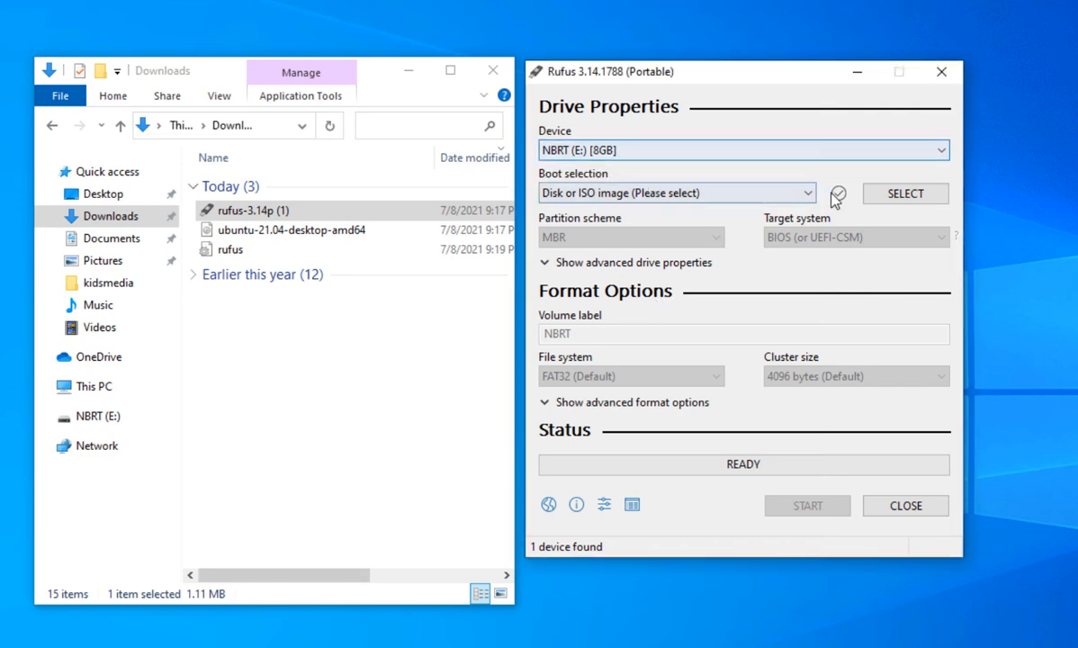
Step: Load the ubuntu-21.04-desktop-amd64 disc image from Downloads as the boot selection
click(897, 195)
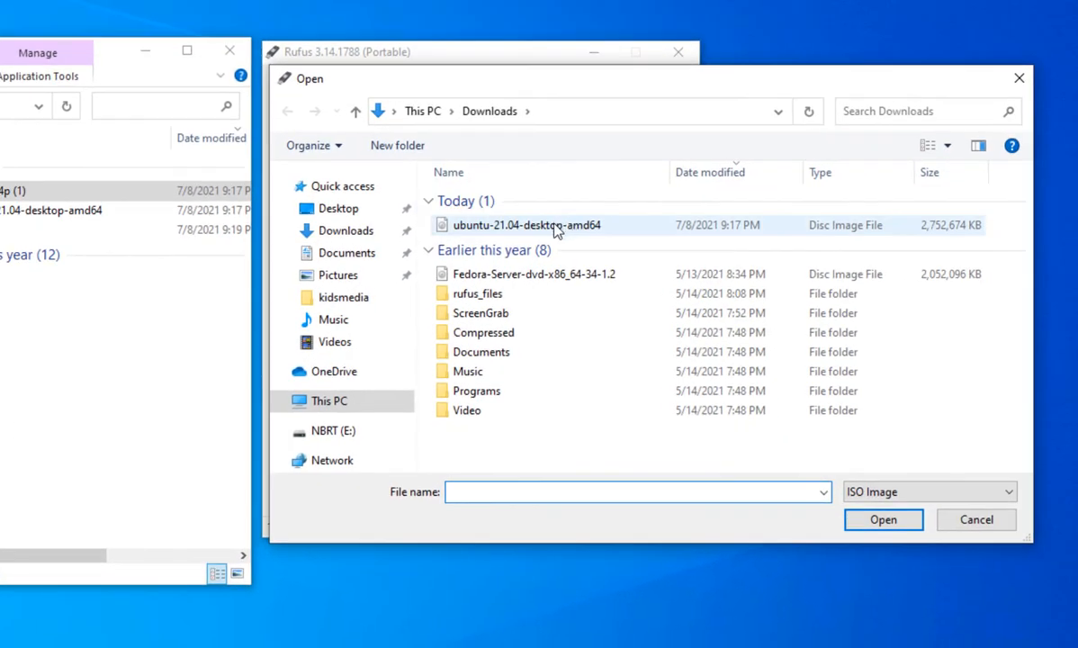
click(556, 227)
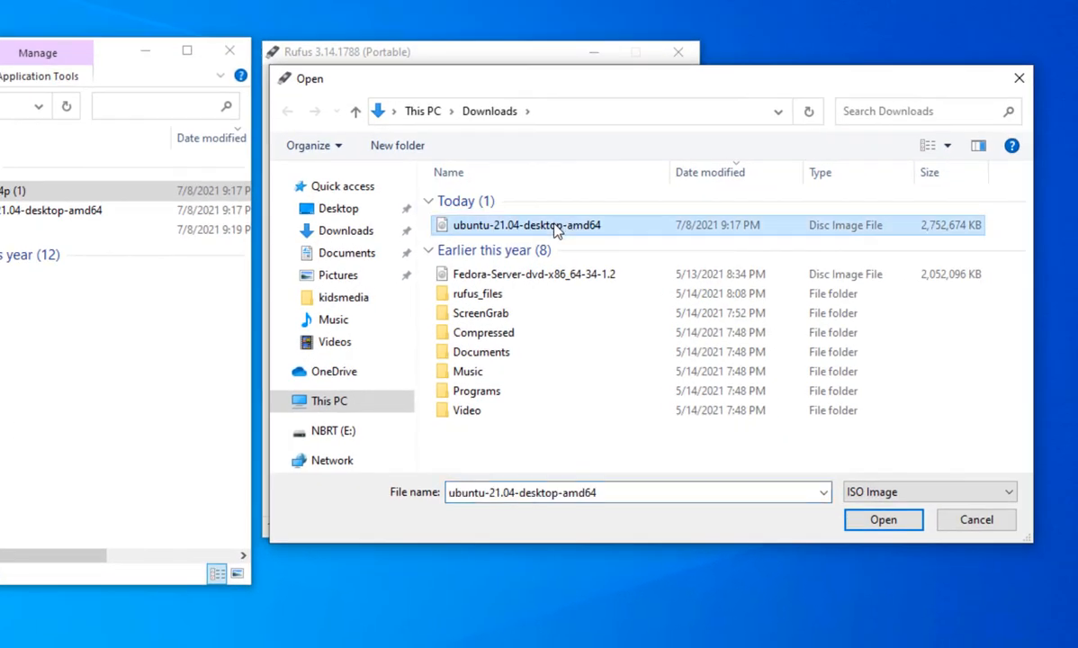
click(859, 519)
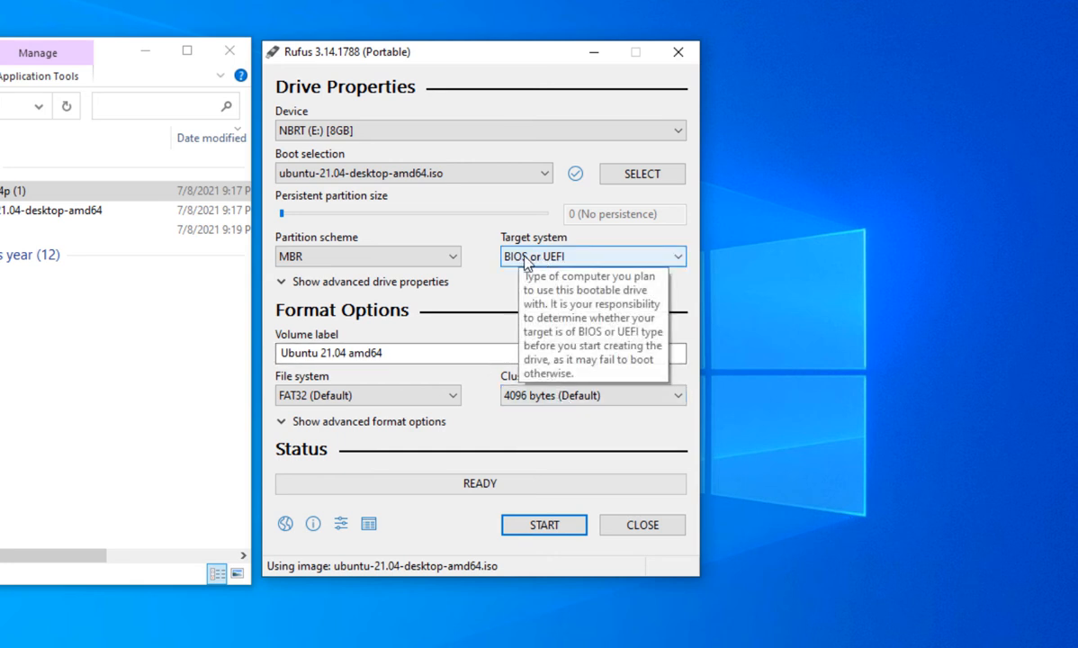
Step: Switch the partition scheme to GPT and return it to MBR
click(333, 259)
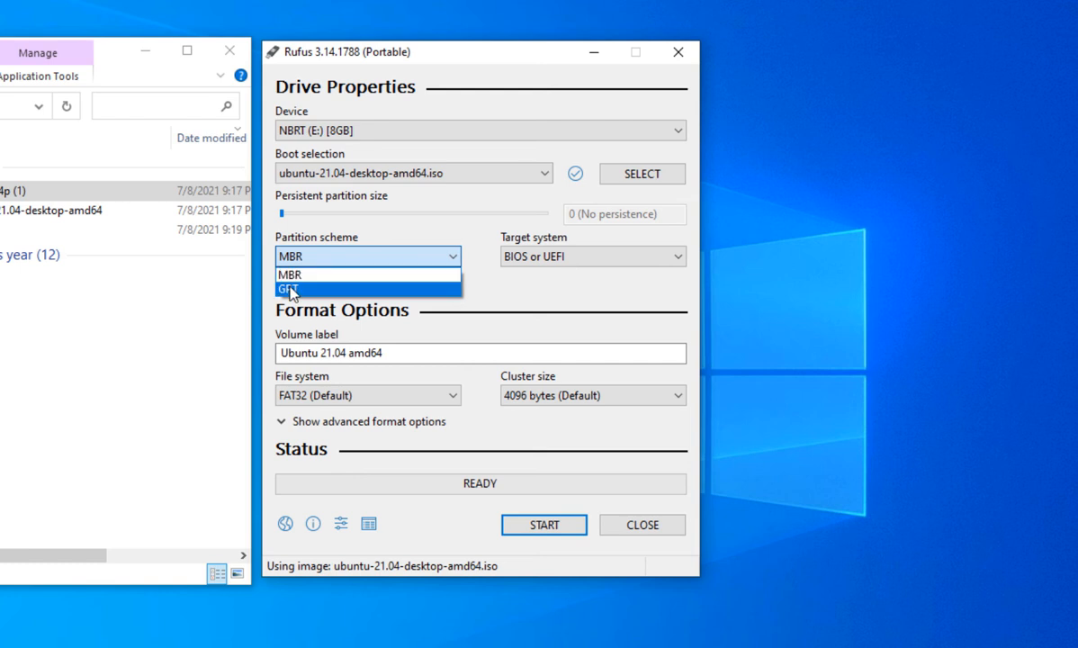
click(312, 290)
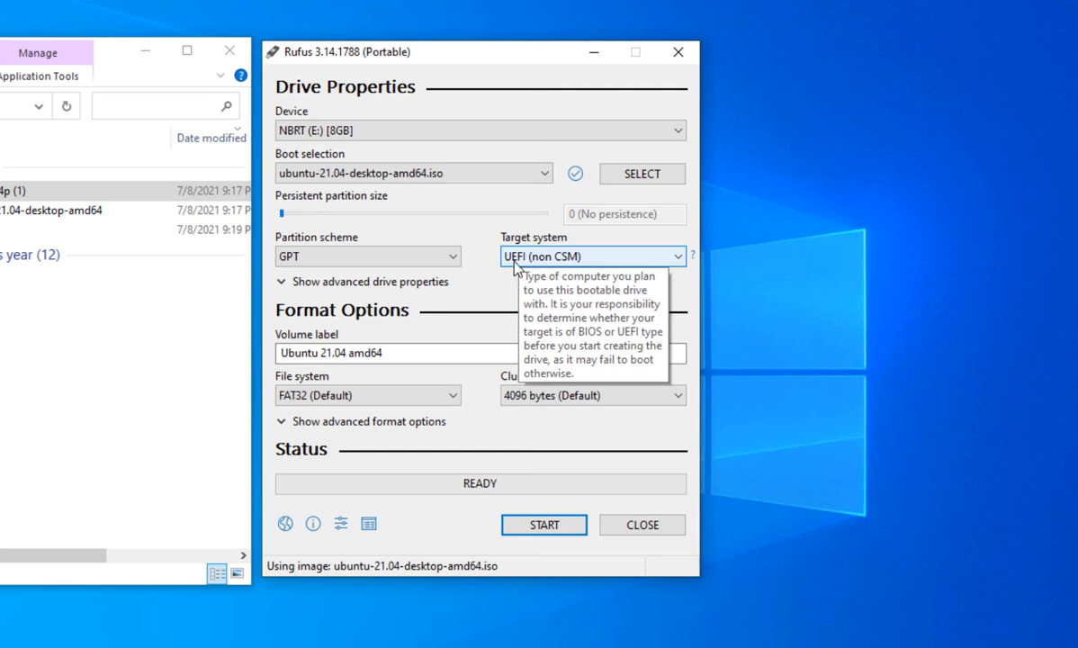
click(428, 259)
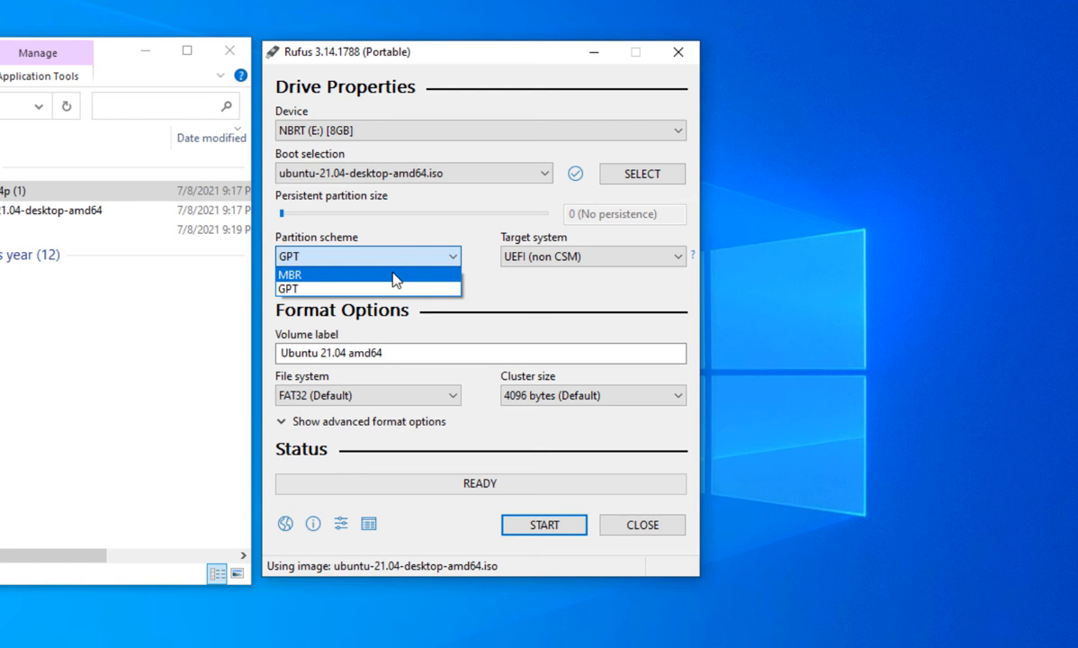
click(396, 277)
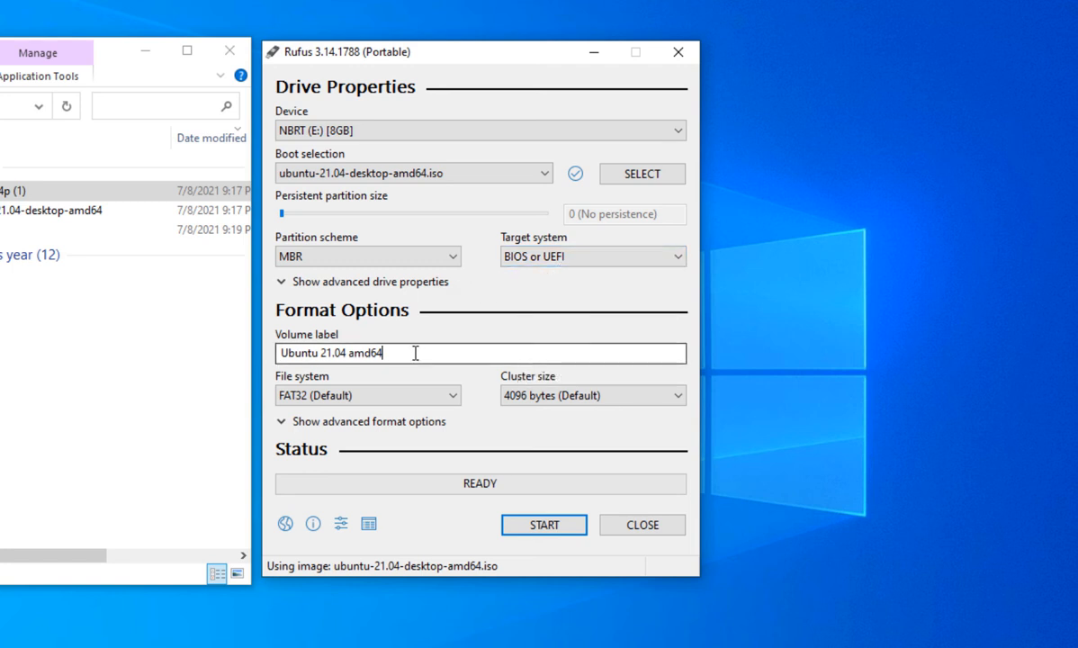
Step: Start writing the image to the USB drive in the recommended ISO Image mode and accept erasing all data on it
drag(425, 351, 284, 352)
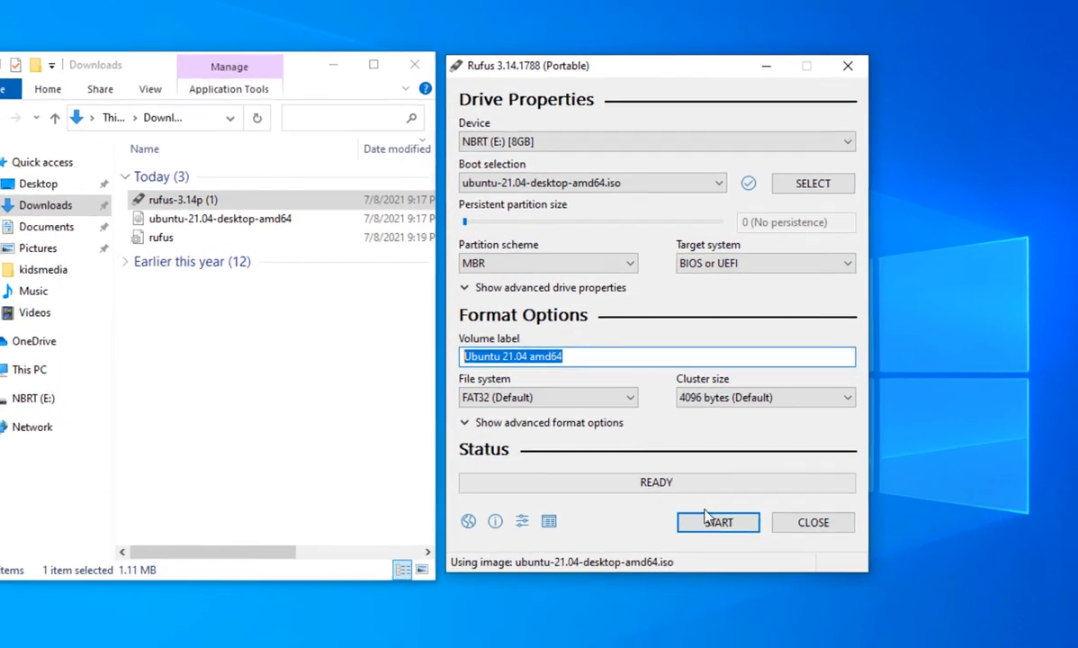
click(717, 532)
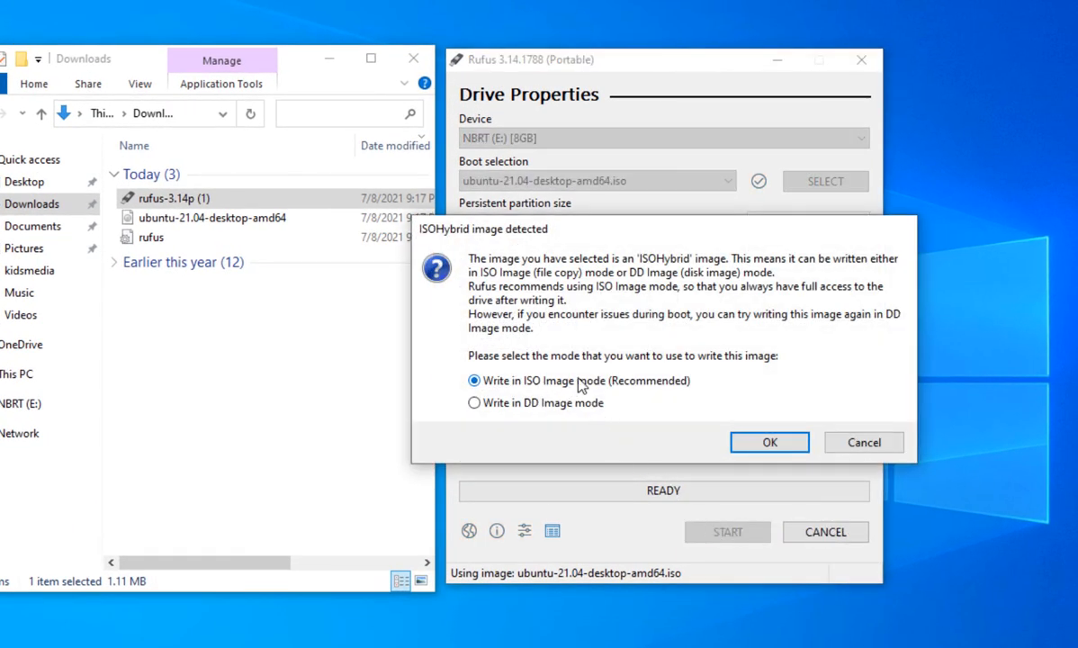
click(770, 444)
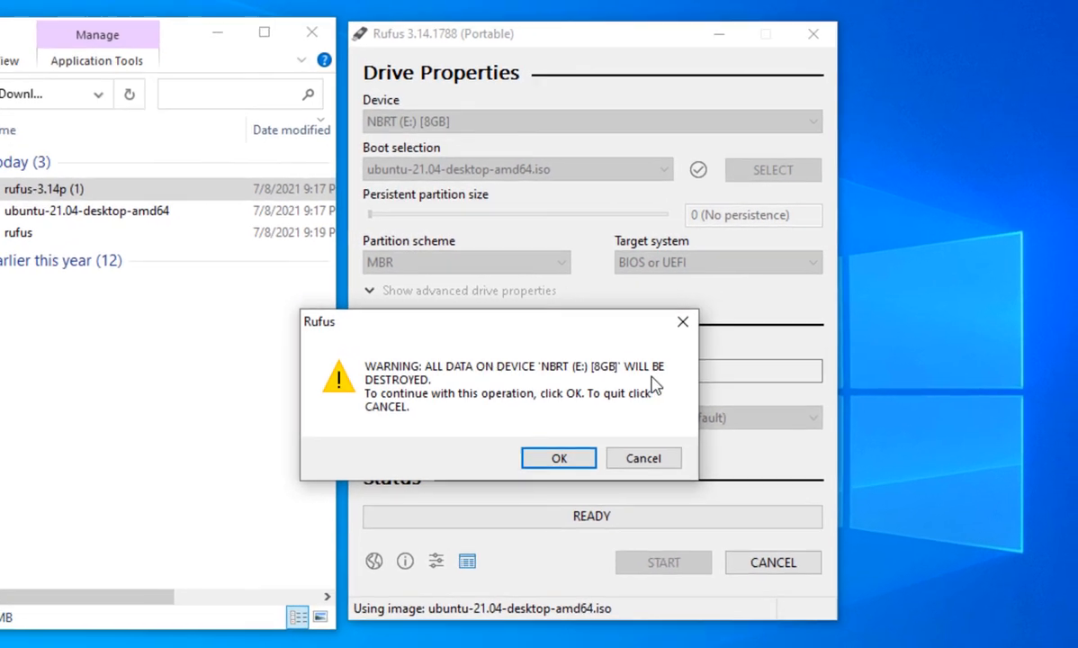
click(634, 438)
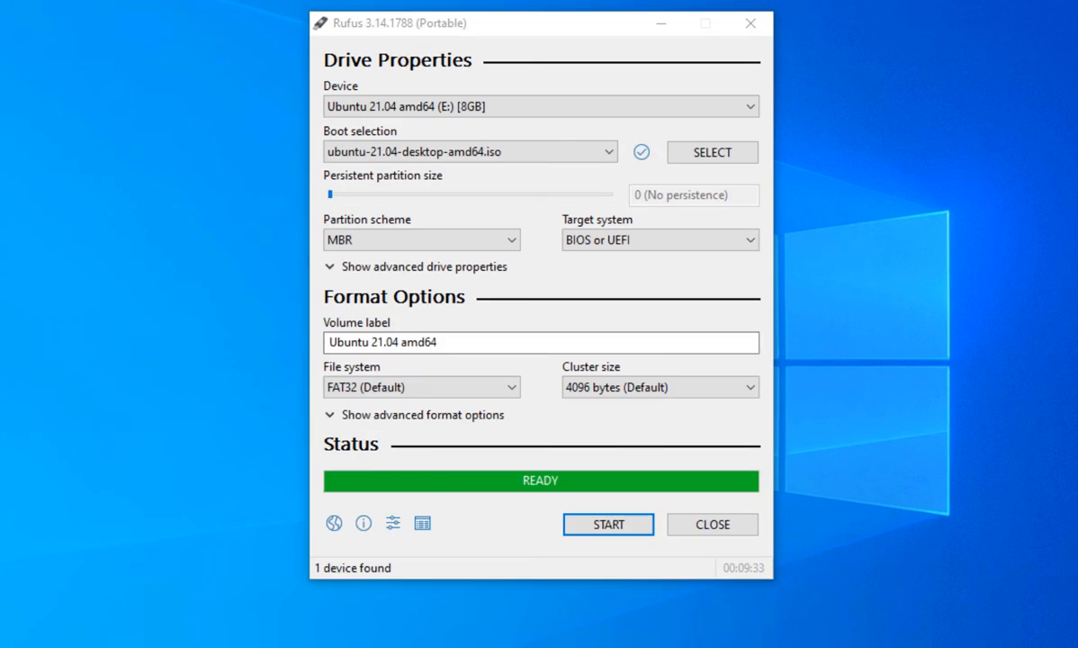
Step: Close Rufus and open the safe-removal options for the USB flash disk
click(511, 31)
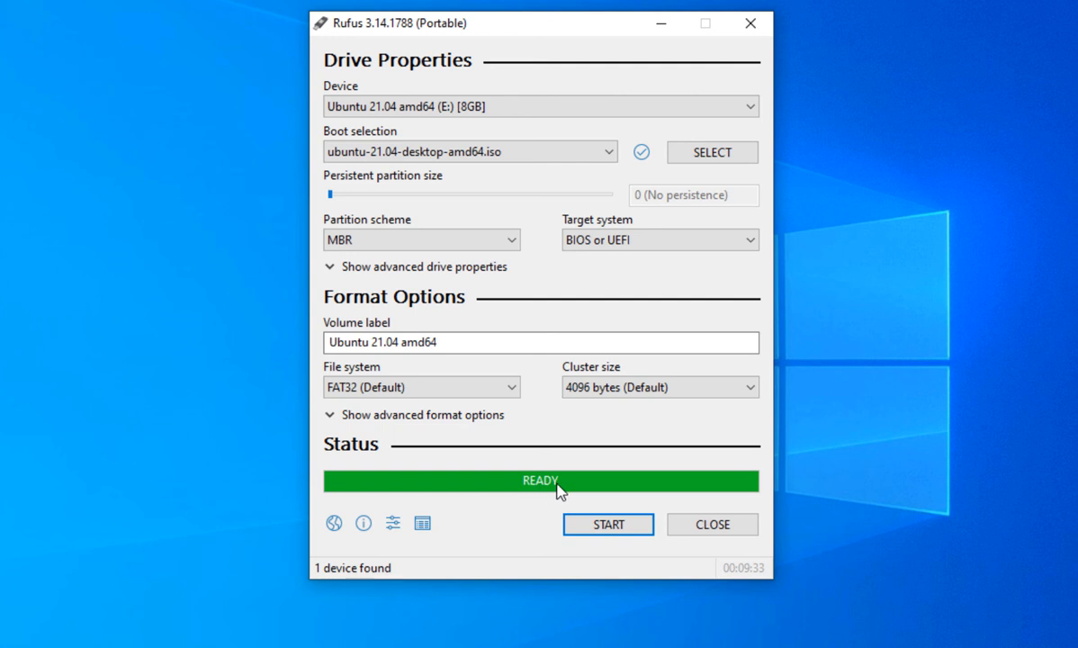
click(717, 525)
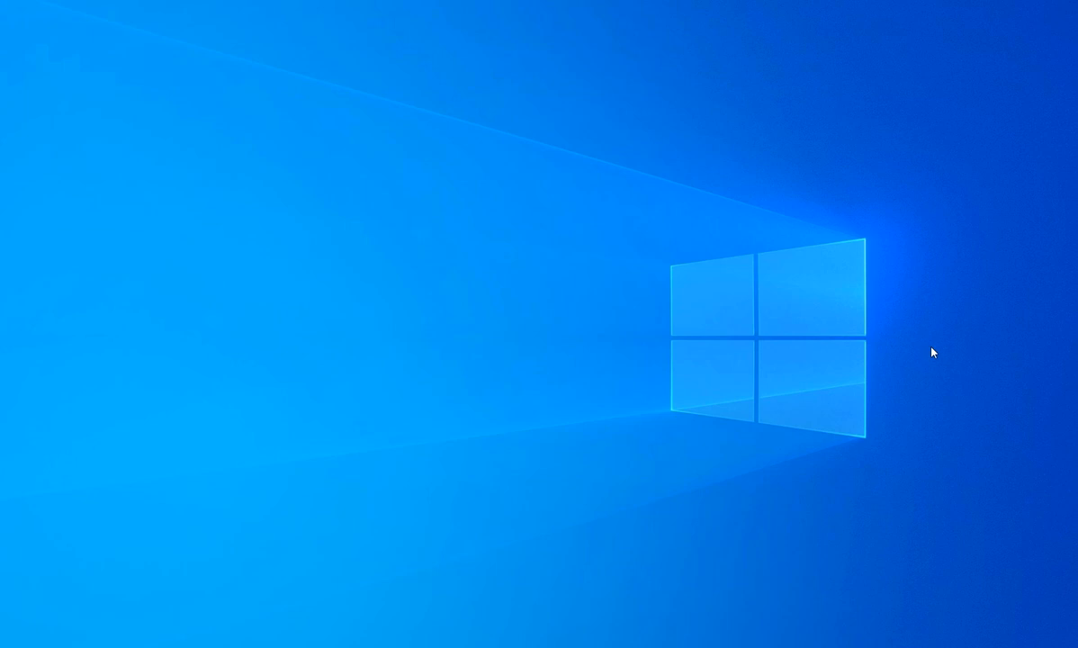
click(910, 646)
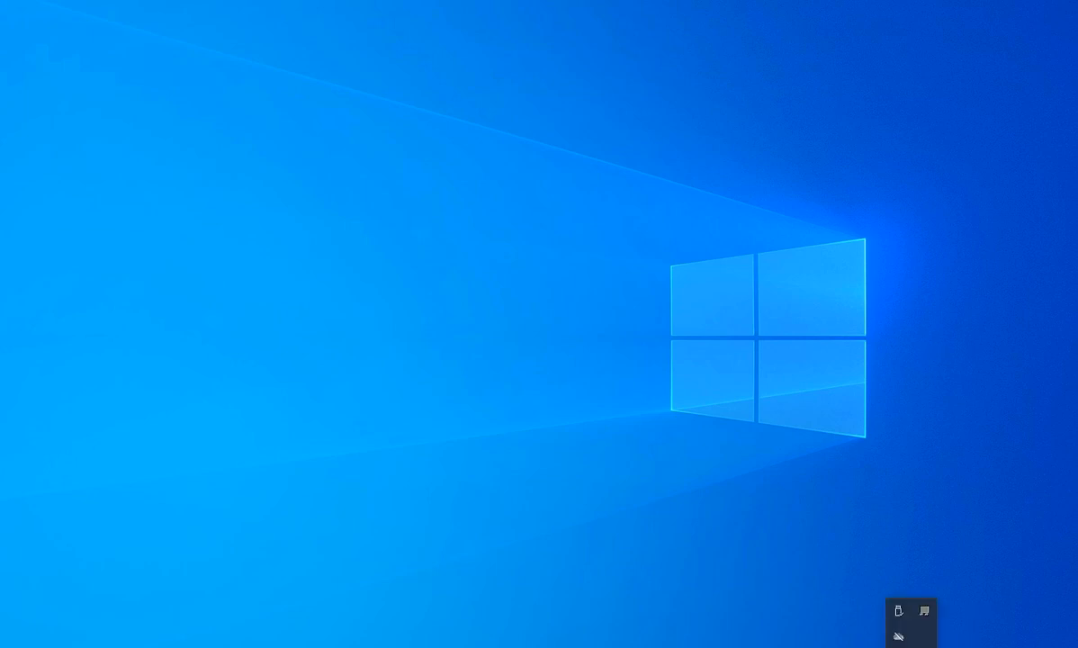
click(899, 614)
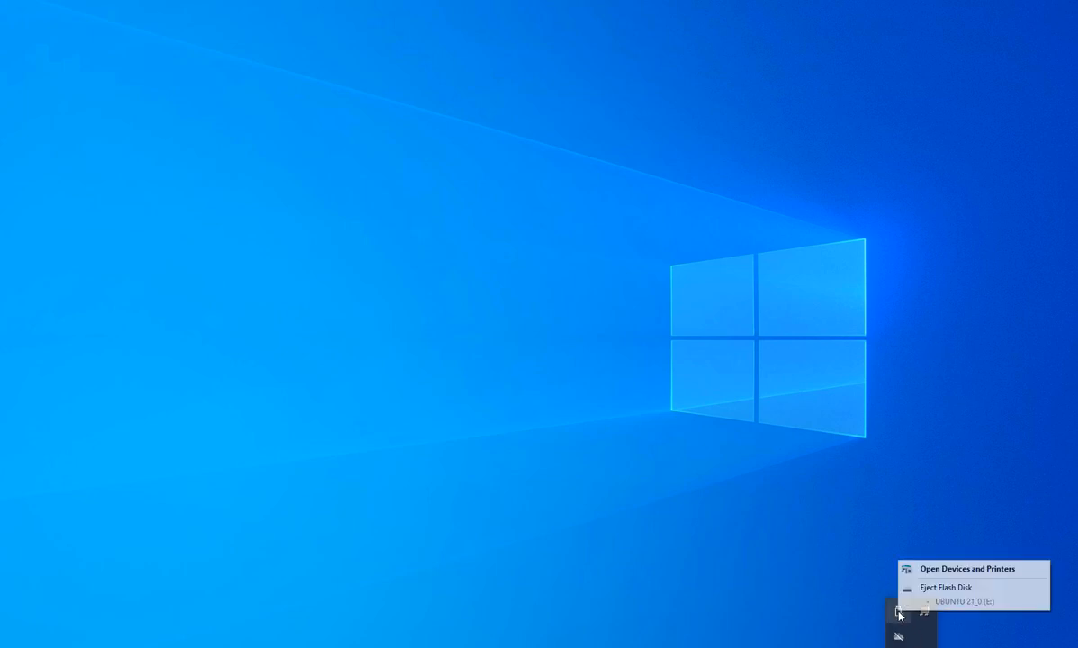